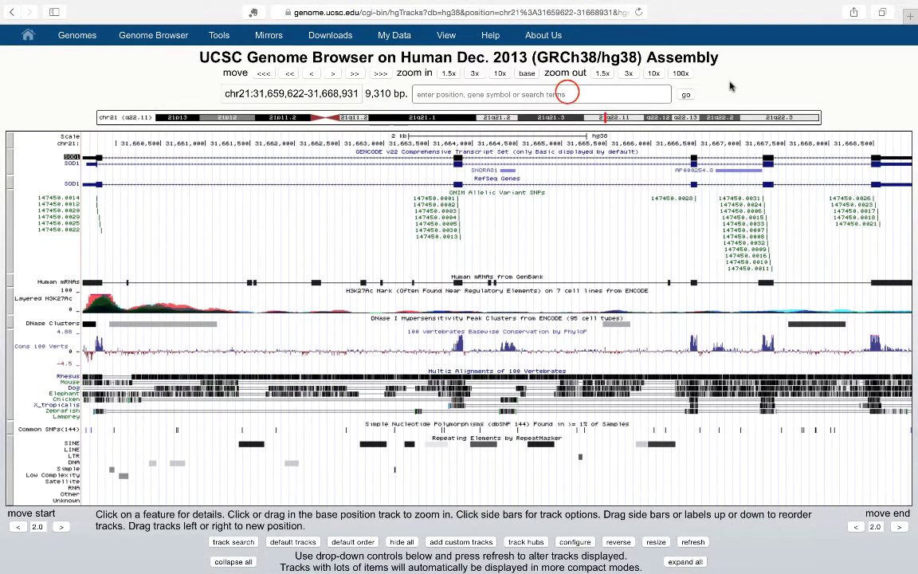
# Step: Search for SOD1 and go to the RefSeq SOD1 region, chr21:31,659,622-31,668,931
pyautogui.click(568, 93)
pyautogui.write('SOD1')
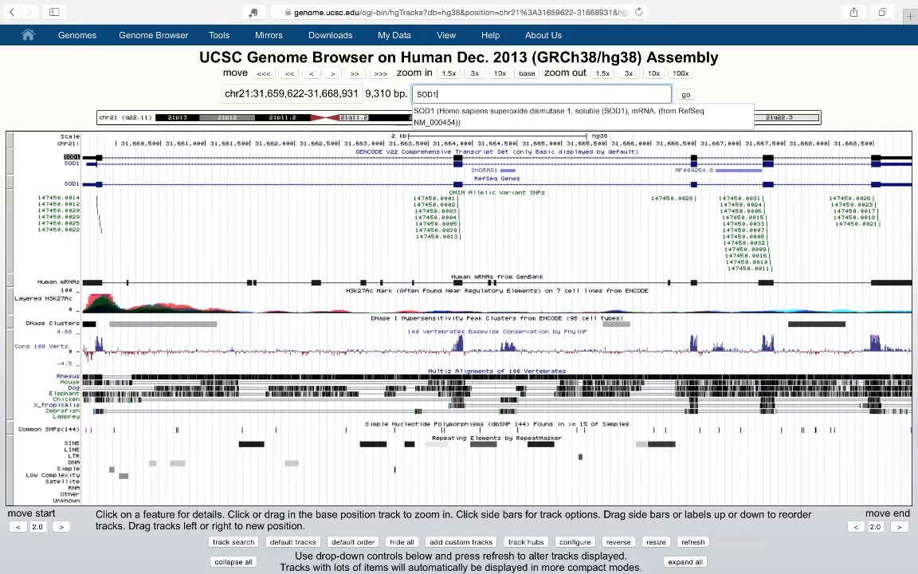
pyautogui.click(517, 119)
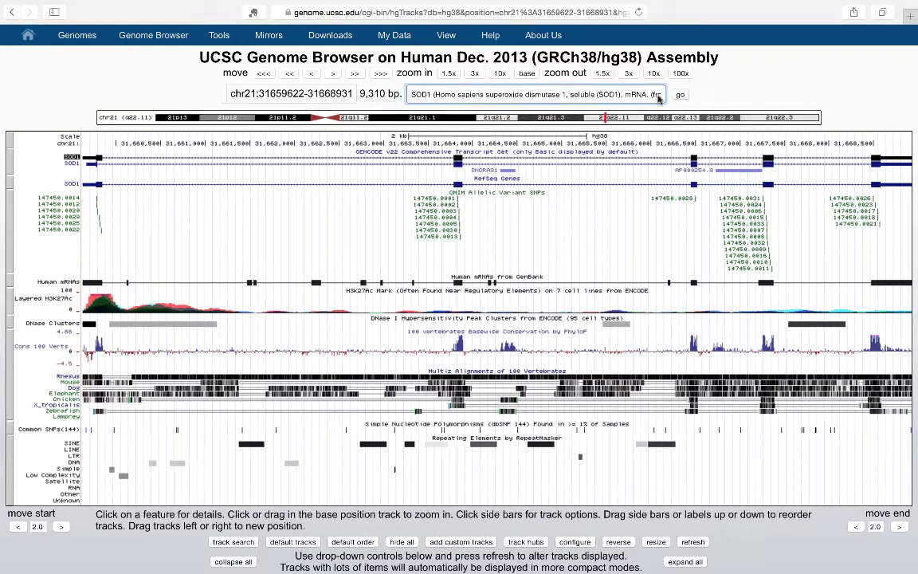
pyautogui.click(680, 95)
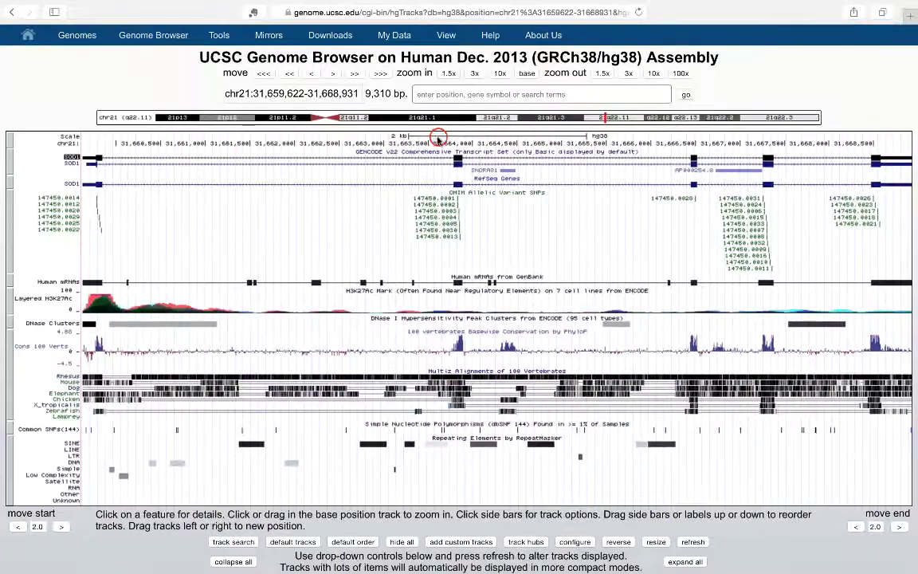
# Step: Zoom into the 416 bp region chr21:31,663,633-31,664,048 around SOD1 exon 2
pyautogui.click(0, 202)
pyautogui.moveTo(444, 139); pyautogui.dragTo(477, 147)
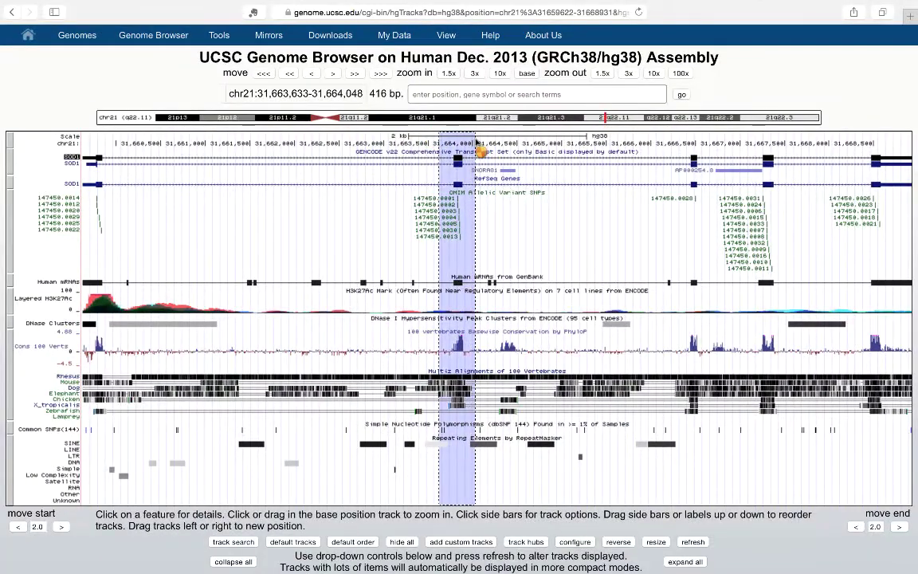
pyautogui.click(372, 347)
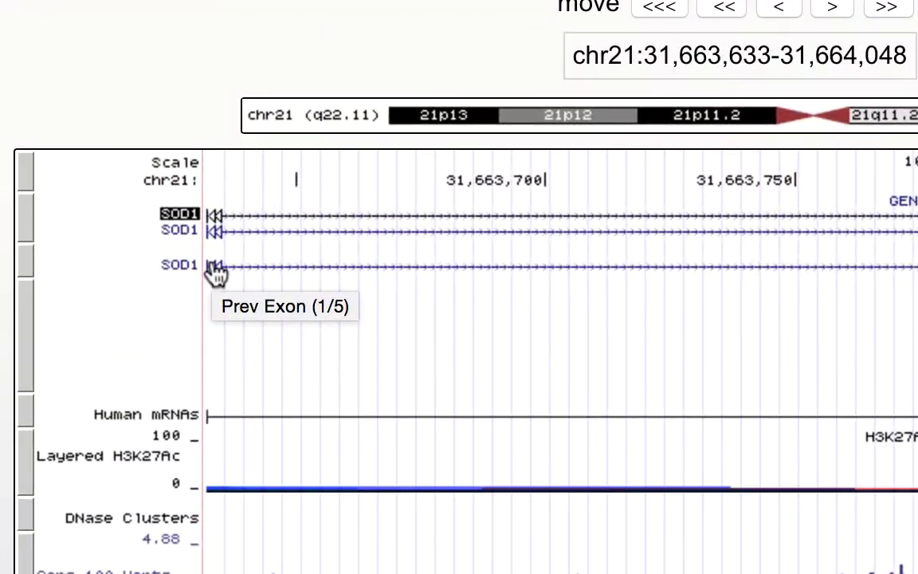
# Step: Jump to the previous SOD1 exon at chr21:31,659,602-31,660,017
pyautogui.click(215, 269)
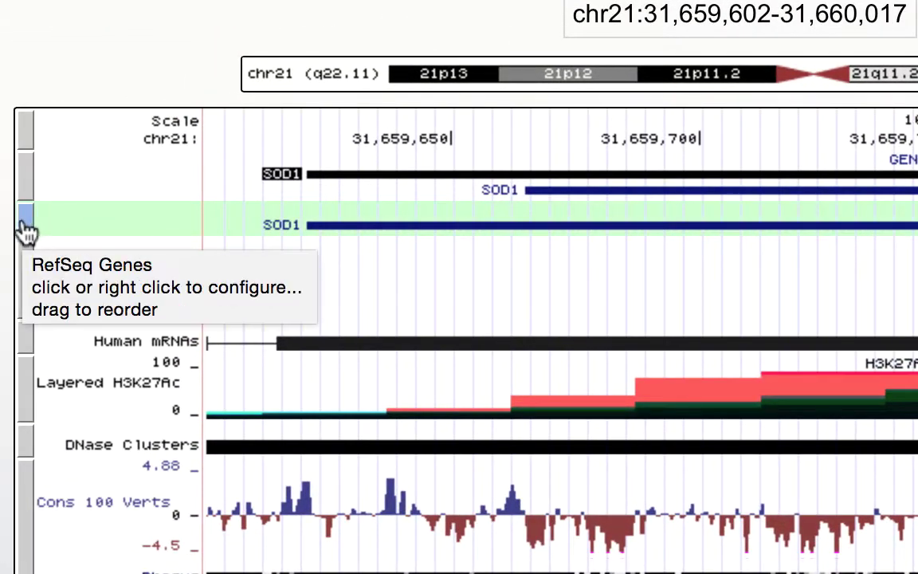
pyautogui.click(27, 229)
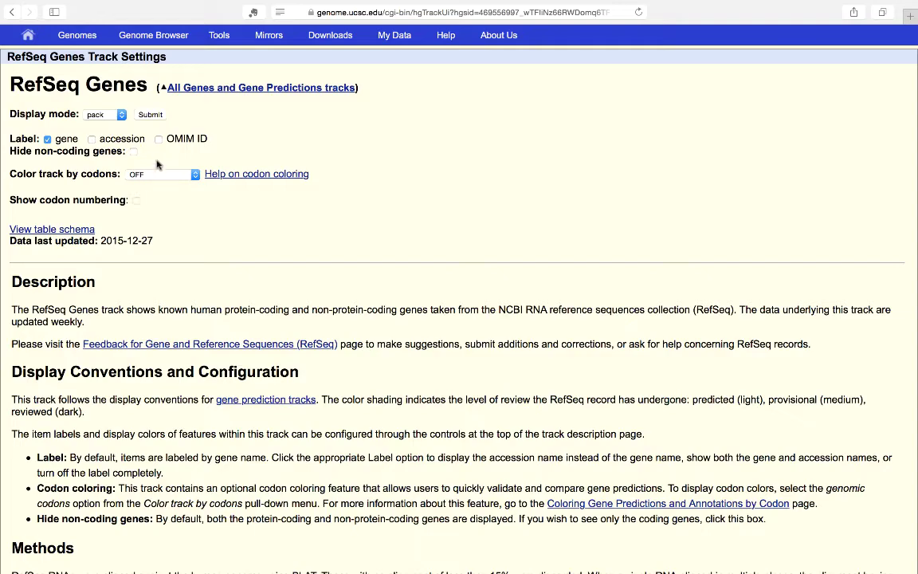
pyautogui.scroll(-5, 128, 191)
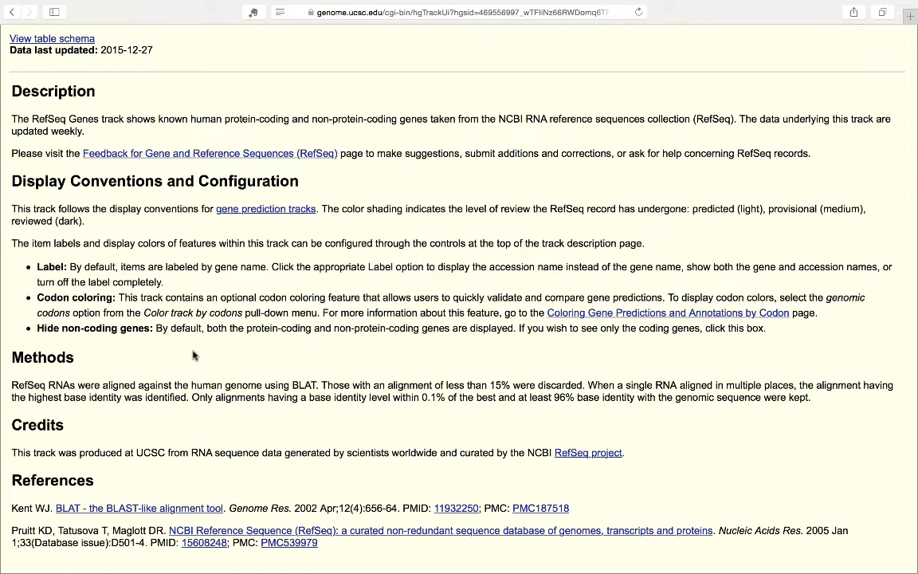
pyautogui.scroll(5, 194, 356)
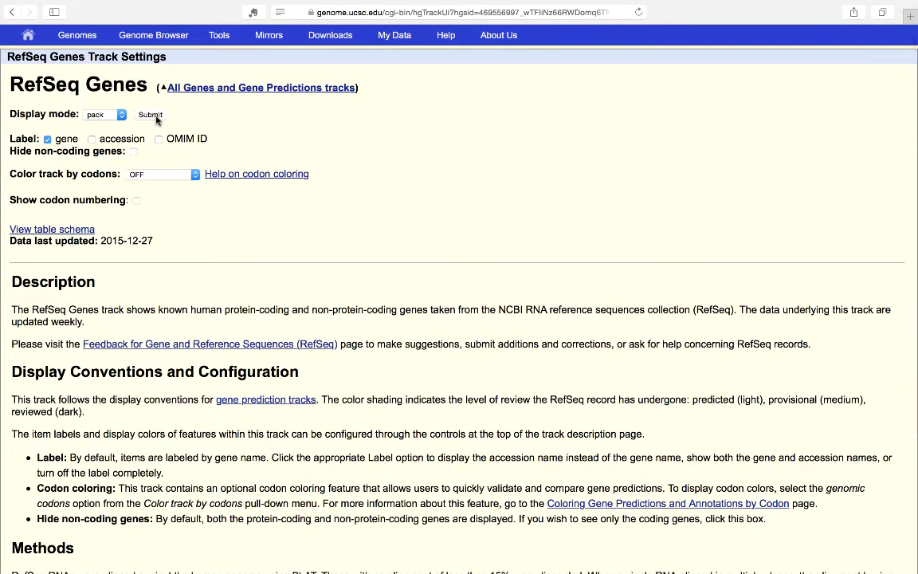
pyautogui.click(152, 116)
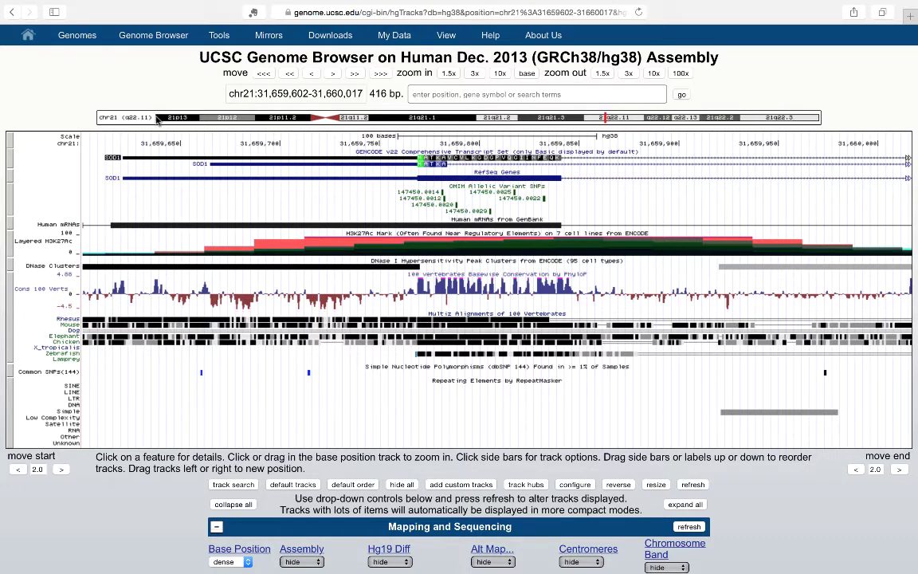
# Step: Zoom out 10x to the 4,160 bp window chr21:31,657,730-31,661,889
pyautogui.click(653, 73)
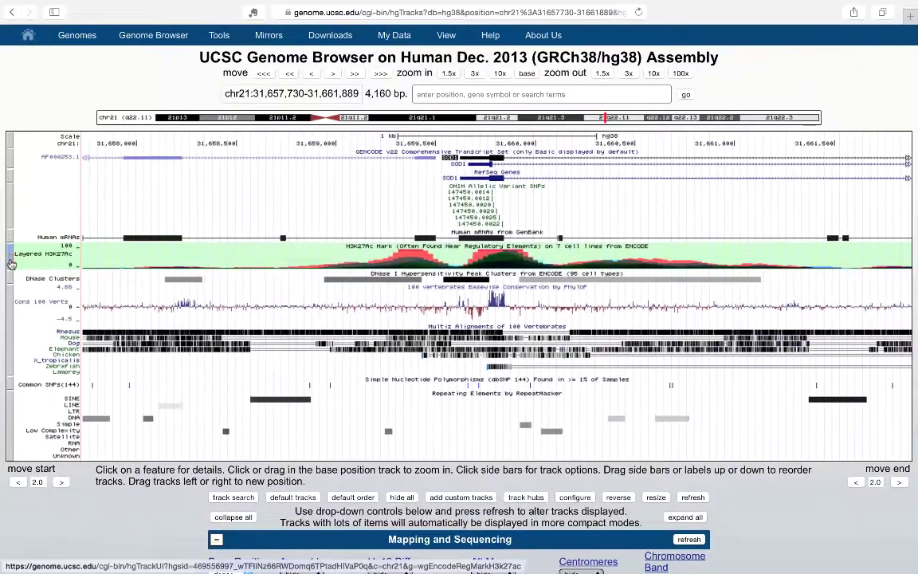
# Step: Set the Layered H3K27Ac track's display mode to full
pyautogui.click(11, 263)
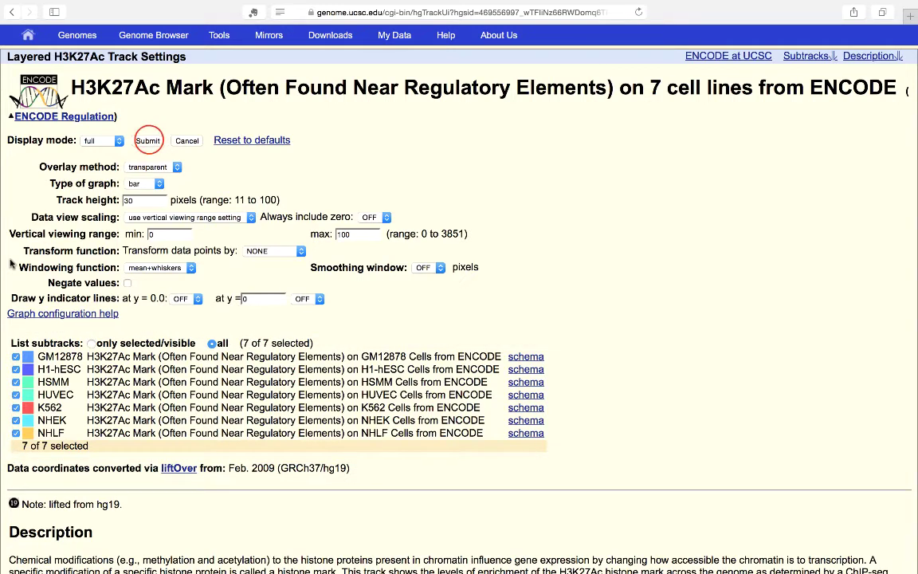
pyautogui.click(147, 141)
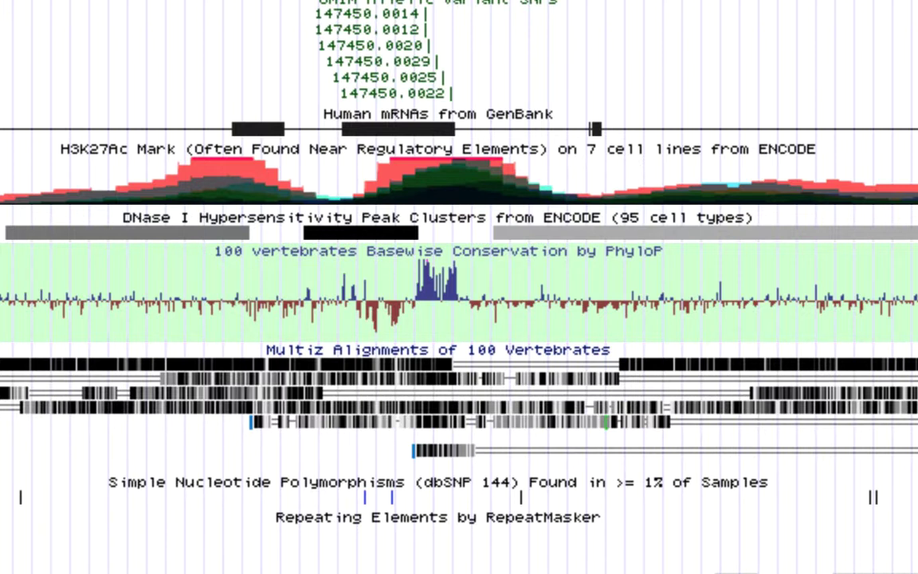
# Step: Select the 206 bp stretch chr21:31,659,707-31,659,912 over the first SOD1 exon
pyautogui.moveTo(386, 0); pyautogui.dragTo(484, 0)
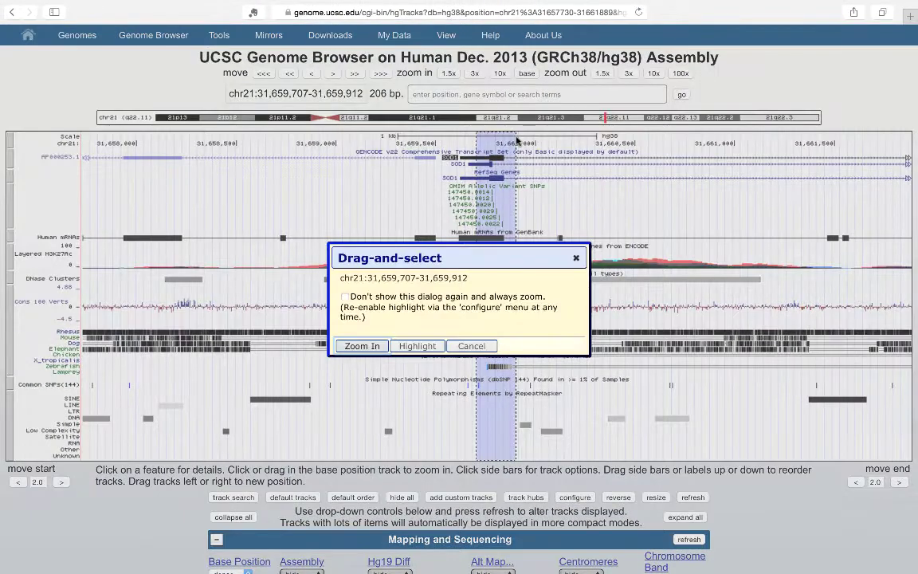
# Step: Highlight the selected first-exon stretch and zoom out 10x to 41,600 bp
pyautogui.click(417, 345)
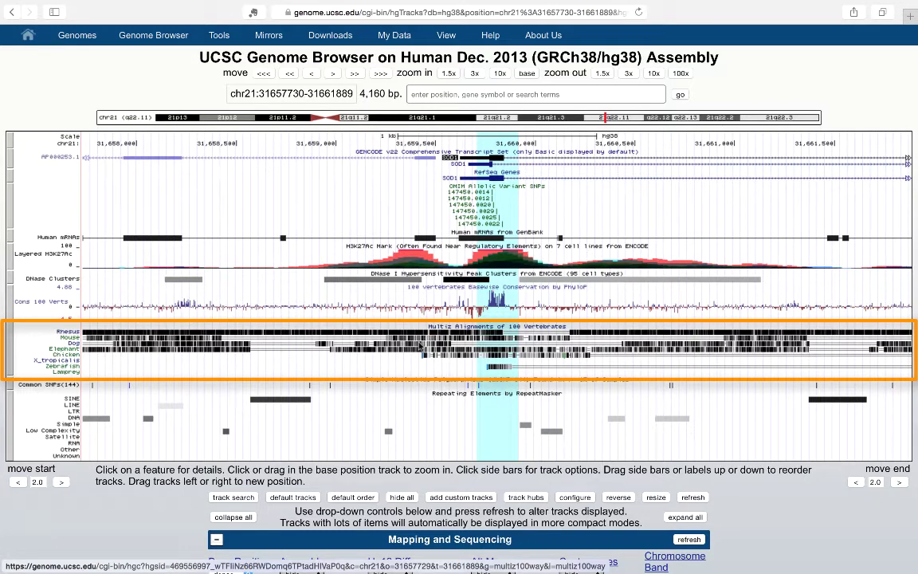
pyautogui.click(653, 73)
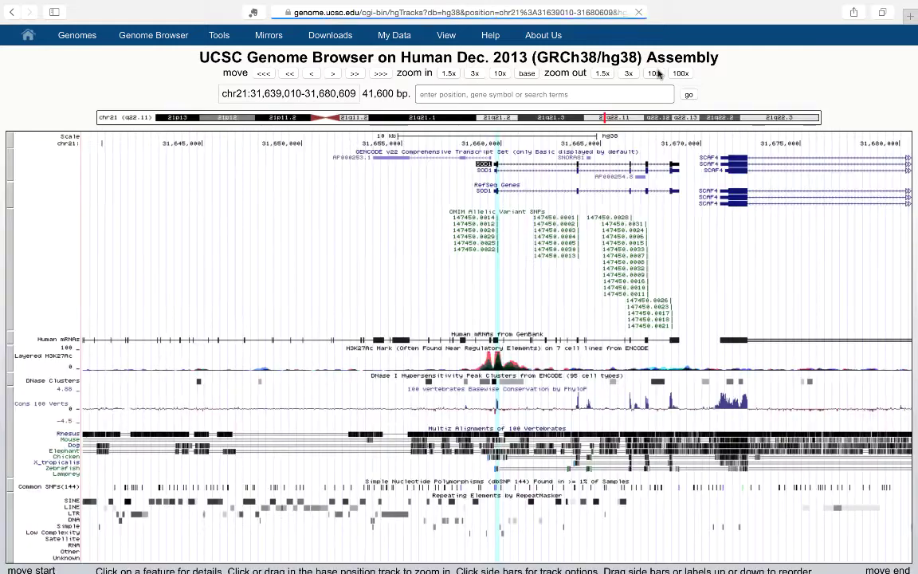
# Step: Pan the 41,600 bp window to chr21:31,645,459-31,687,058 to recenter around SOD1
pyautogui.moveTo(733, 299); pyautogui.dragTo(601, 299)
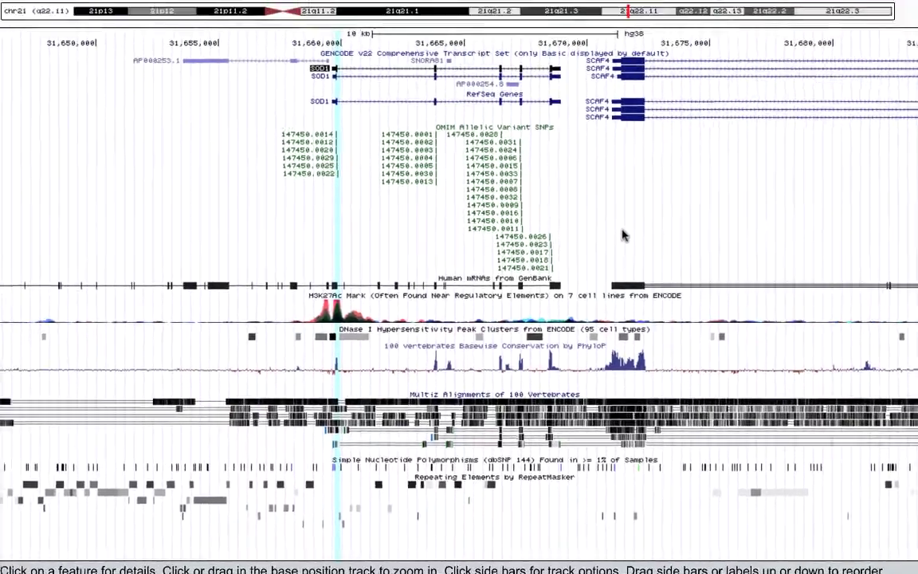
pyautogui.click(321, 30)
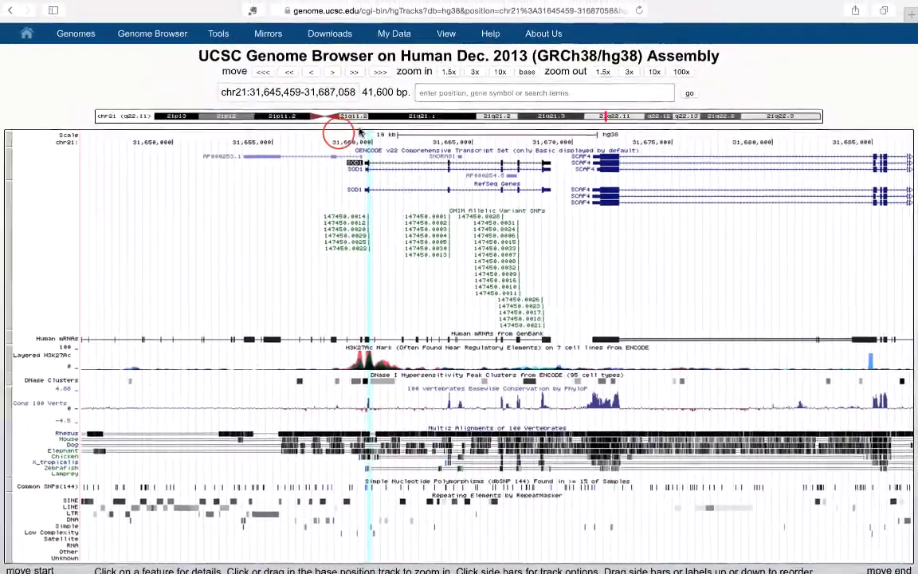
# Step: Zoom into the 25,550 bp window chr21:31,651,027-31,676,576 framing SOD1
pyautogui.moveTo(340, 135); pyautogui.dragTo(389, 137)
pyautogui.click(362, 346)
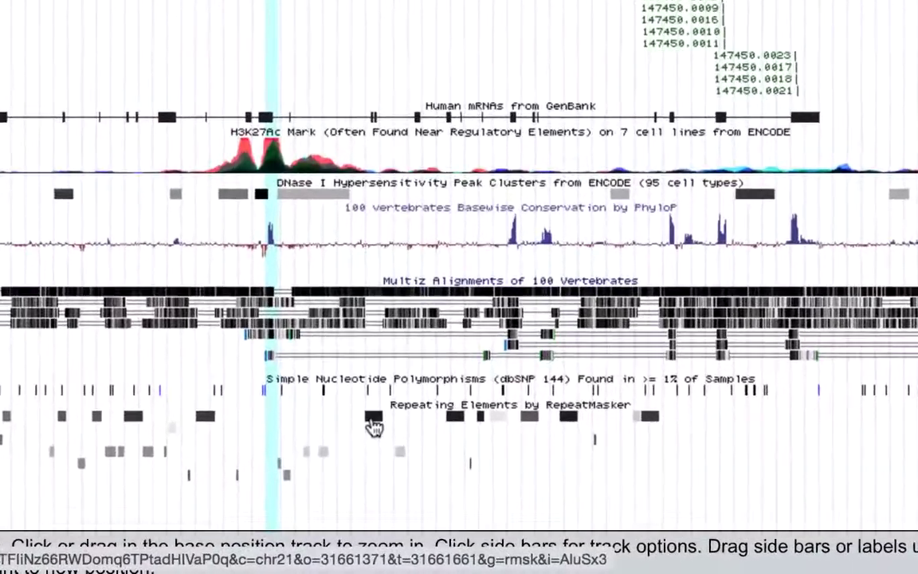
pyautogui.moveTo(373, 428)
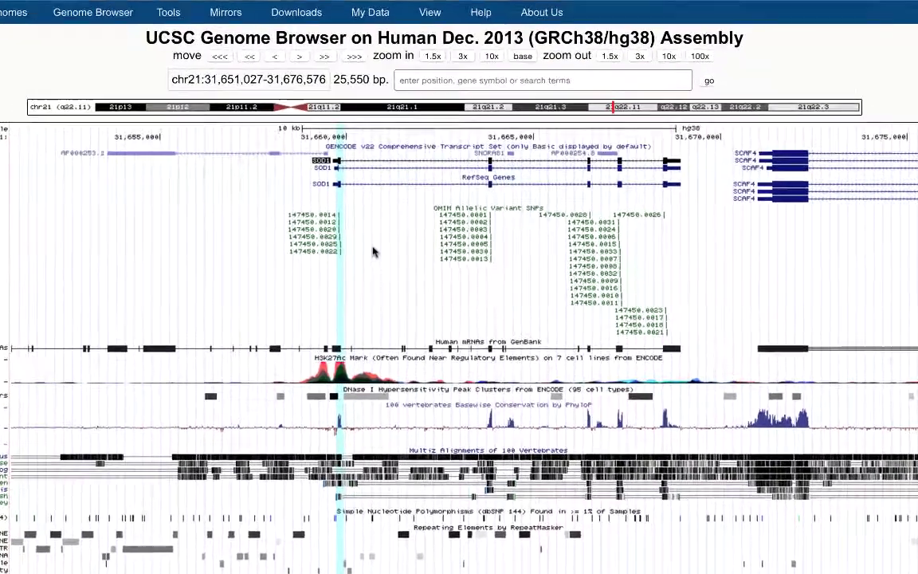
# Step: Switch the OMIM AV SNPs track through dense, squish and pack, ending in full display
pyautogui.rightClick(396, 249)
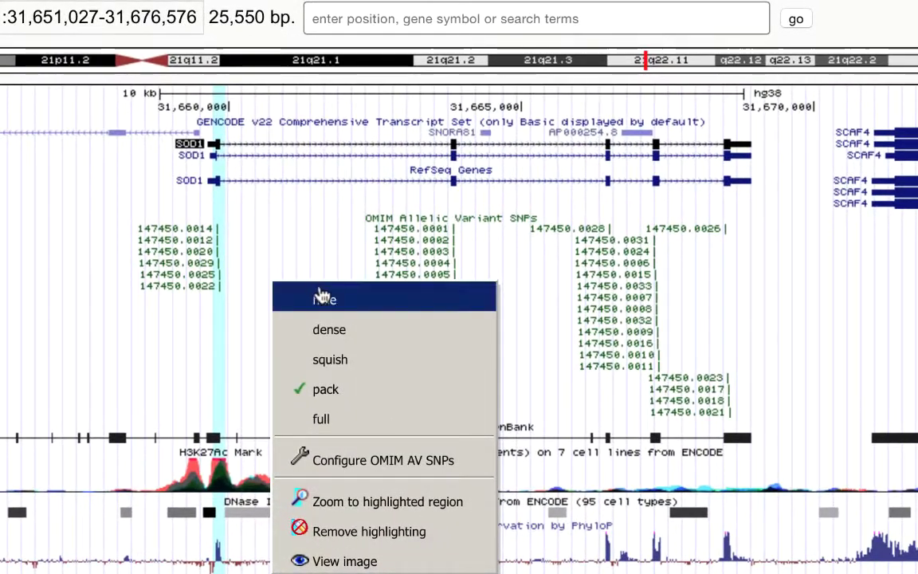
pyautogui.click(394, 325)
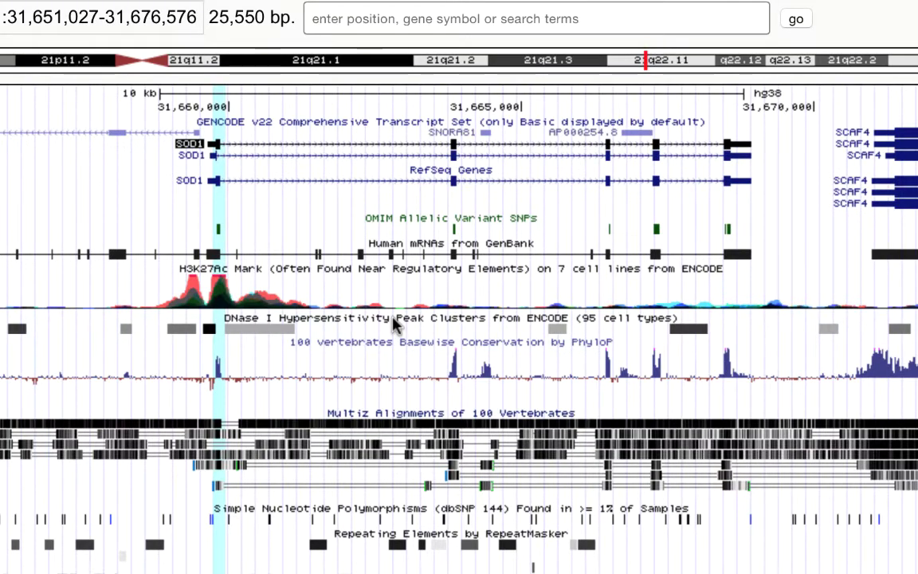
pyautogui.rightClick(351, 231)
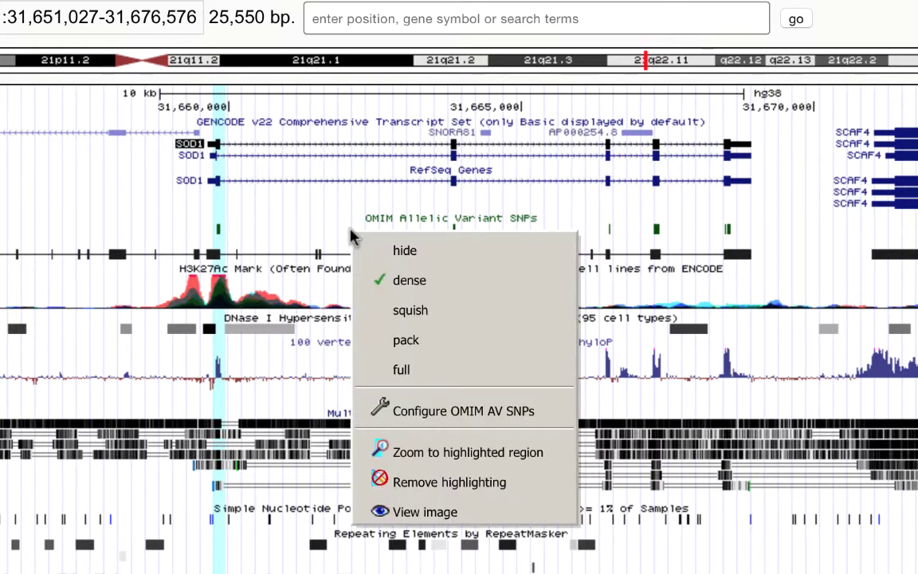
pyautogui.click(381, 308)
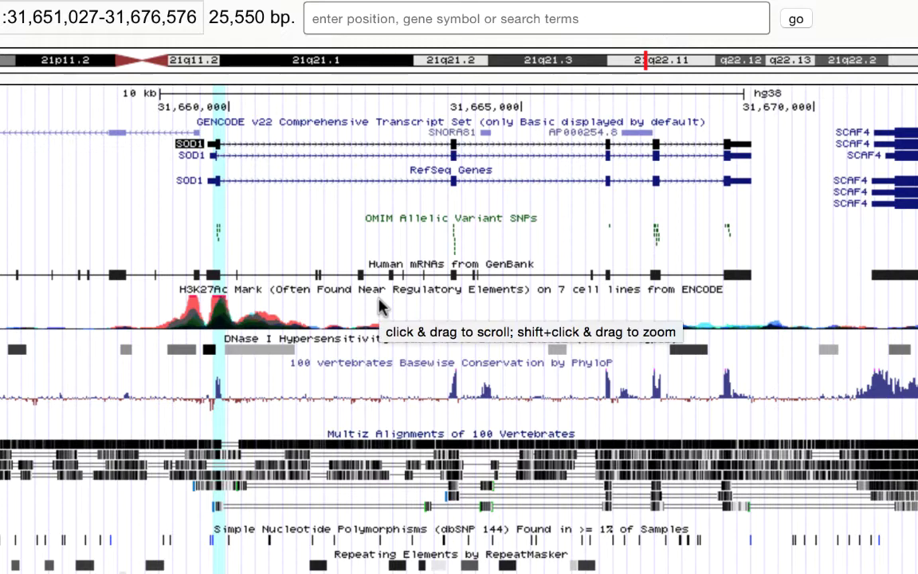
pyautogui.rightClick(406, 238)
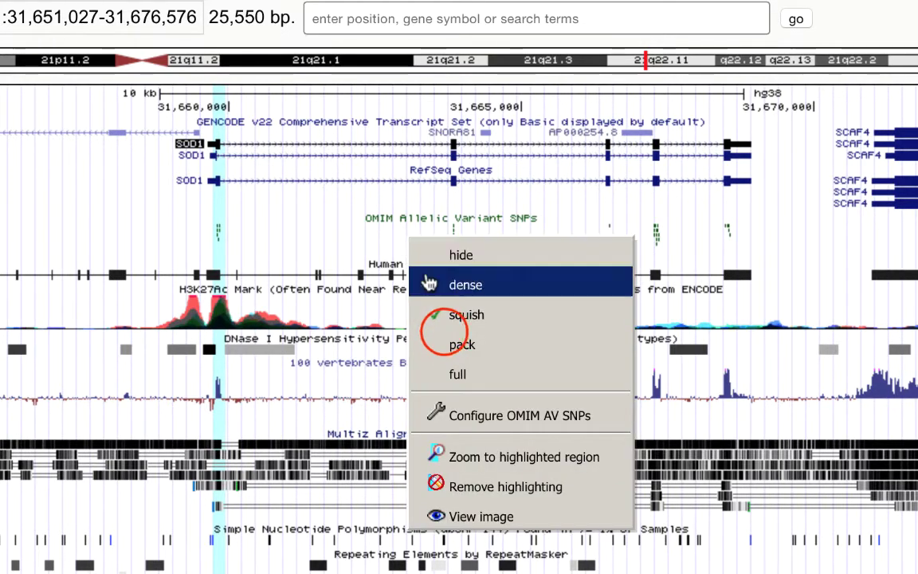
pyautogui.click(444, 338)
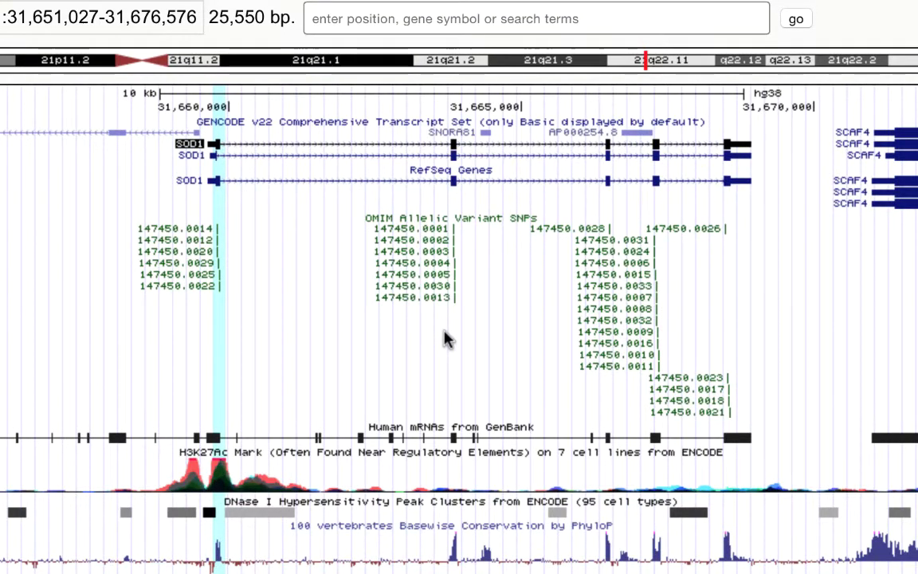
pyautogui.rightClick(497, 328)
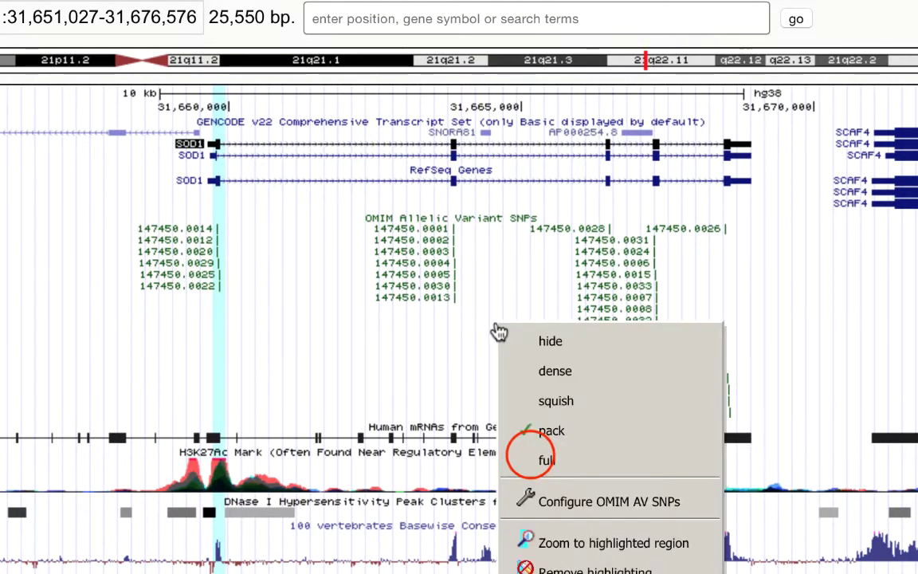
pyautogui.click(536, 461)
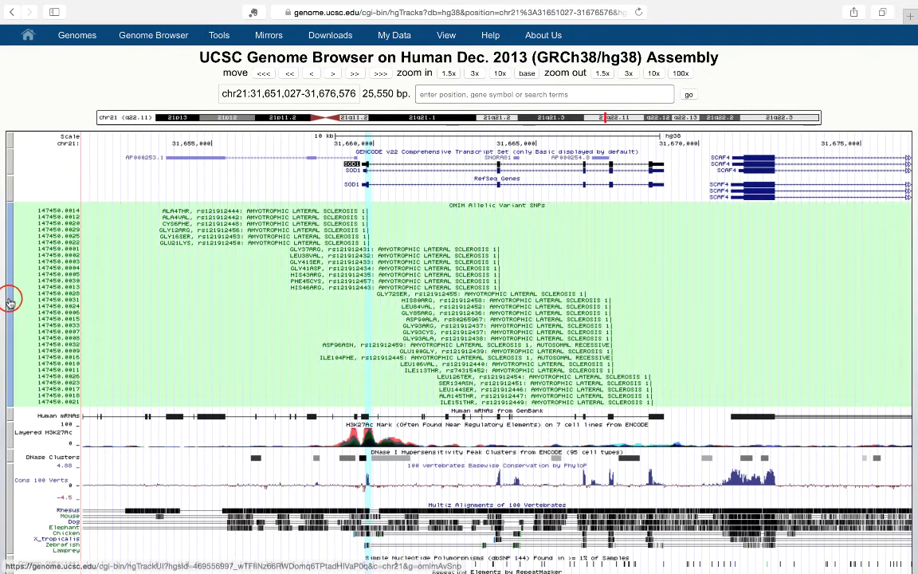
# Step: Set the OMIM AV SNPs track's display mode to full
pyautogui.click(10, 299)
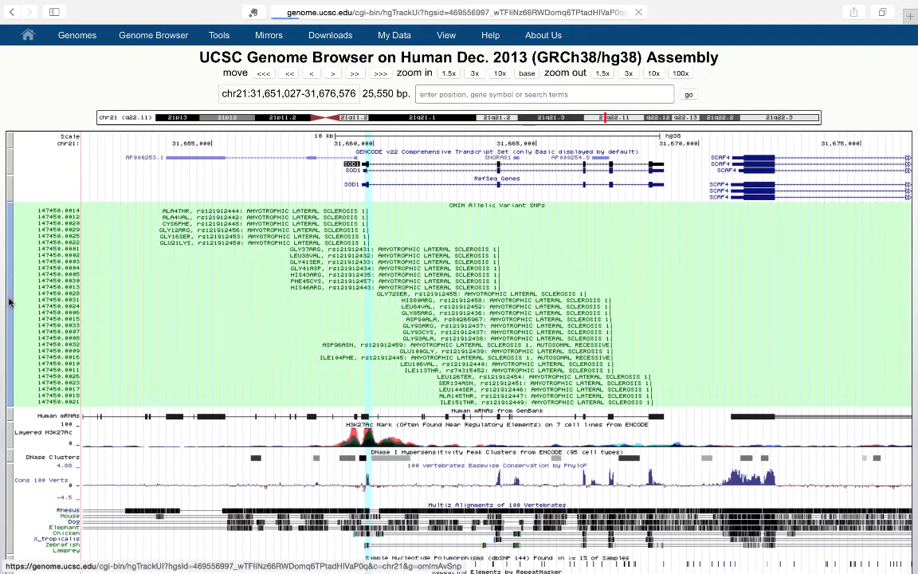
pyautogui.click(112, 116)
pyautogui.click(149, 116)
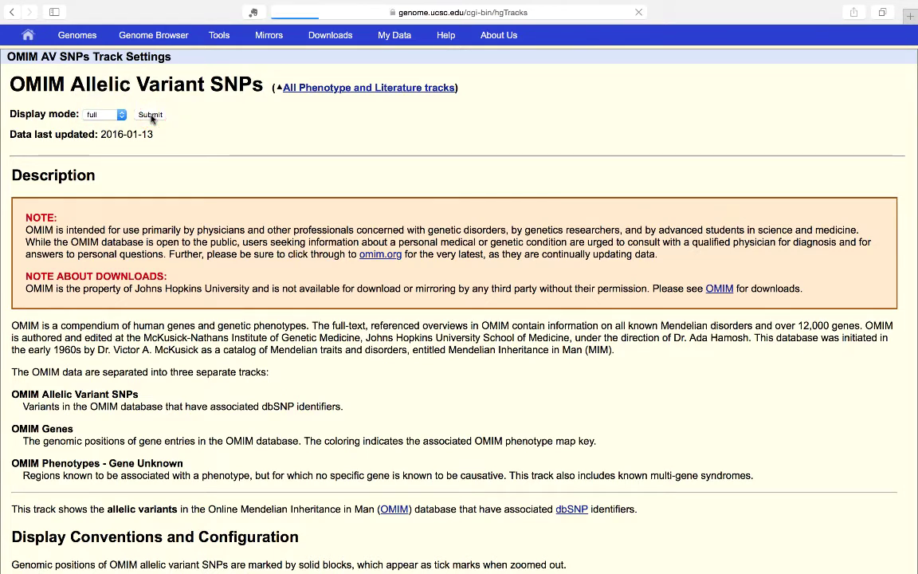
# Step: Confirm OMIM AV SNPs is still full in the track controls, leaving it at full
pyautogui.scroll(-10, 227, 248)
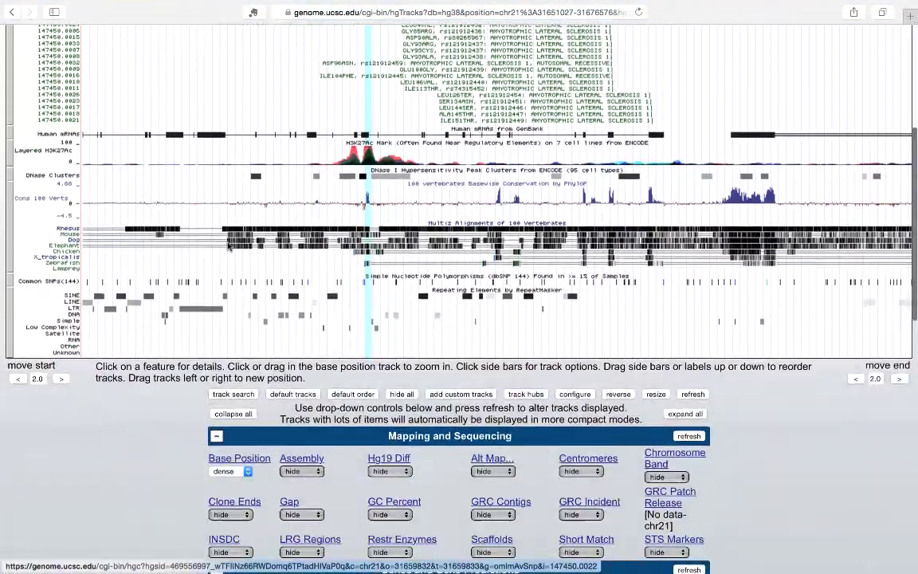
pyautogui.scroll(-12, 227, 248)
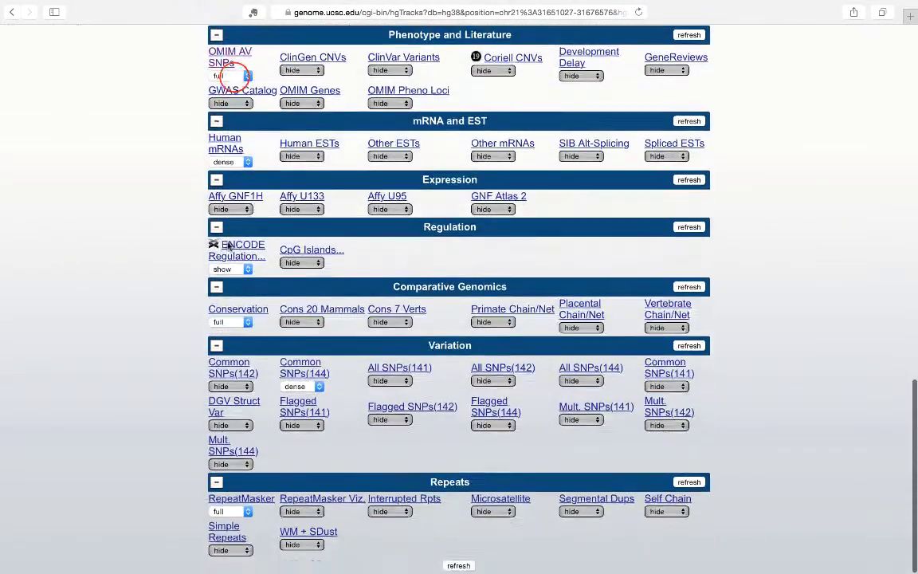
pyautogui.click(236, 78)
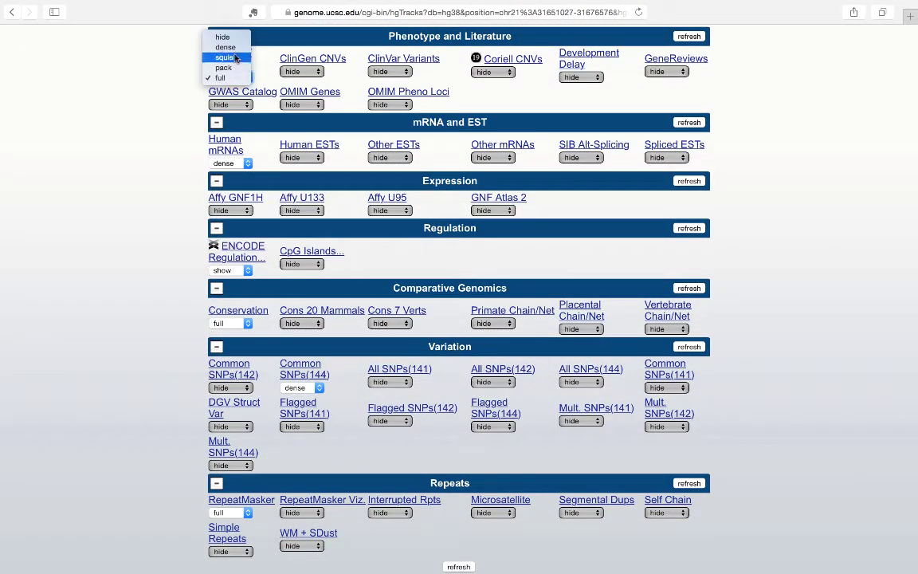
pyautogui.click(197, 105)
pyautogui.scroll(10, 200, 135)
pyautogui.scroll(11, 201, 166)
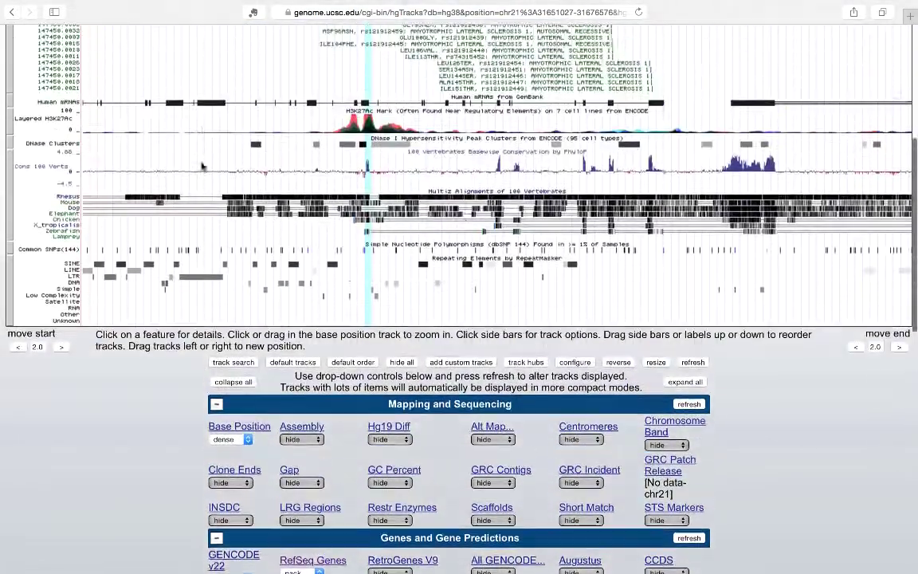
pyautogui.scroll(3, 202, 166)
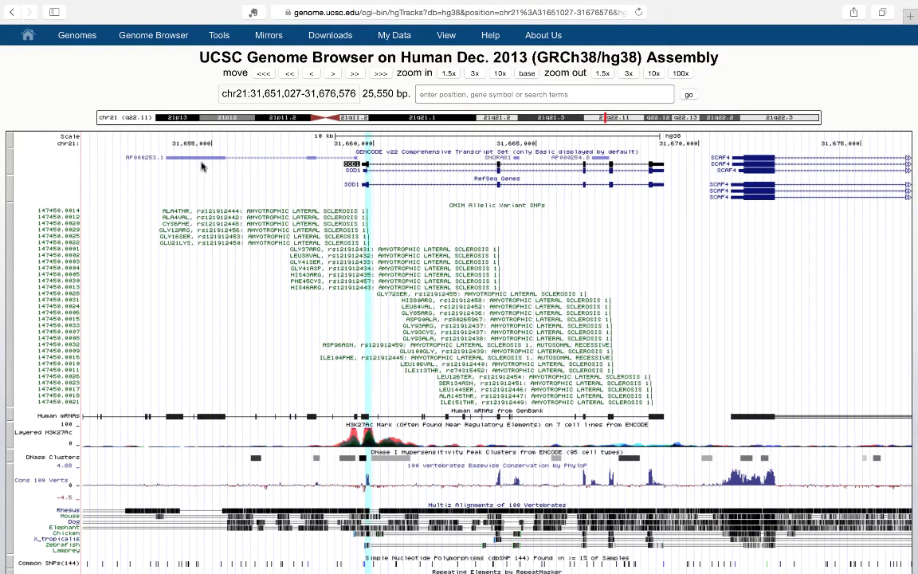
# Step: Zoom to chr21:31,659,409-31,669,410 and open the SOD1 RefSeq gene details page
pyautogui.moveTo(351, 138); pyautogui.dragTo(678, 139)
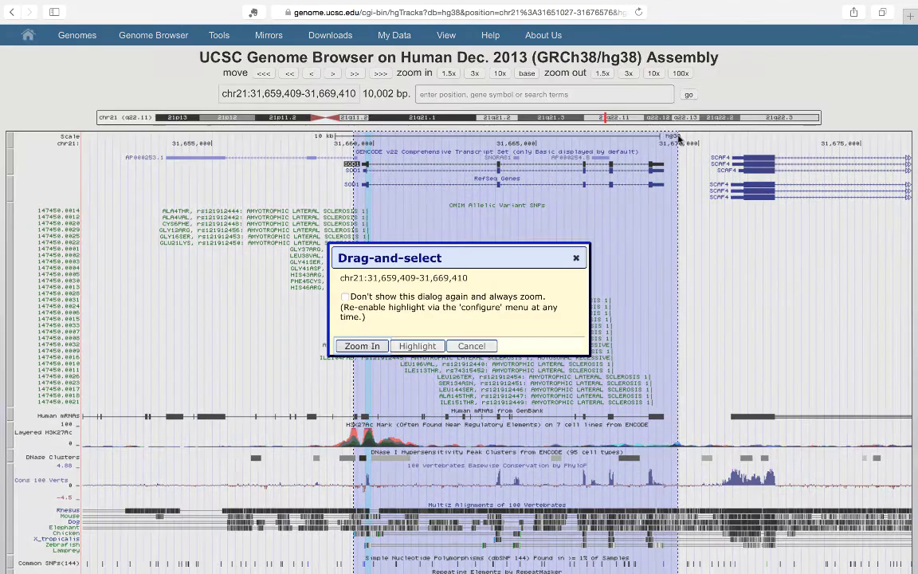
pyautogui.click(360, 347)
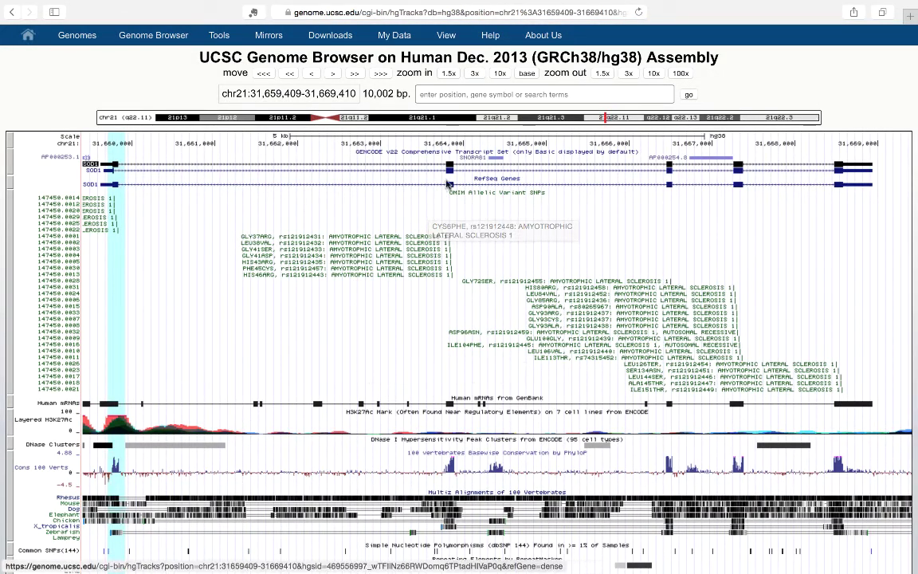
pyautogui.click(450, 187)
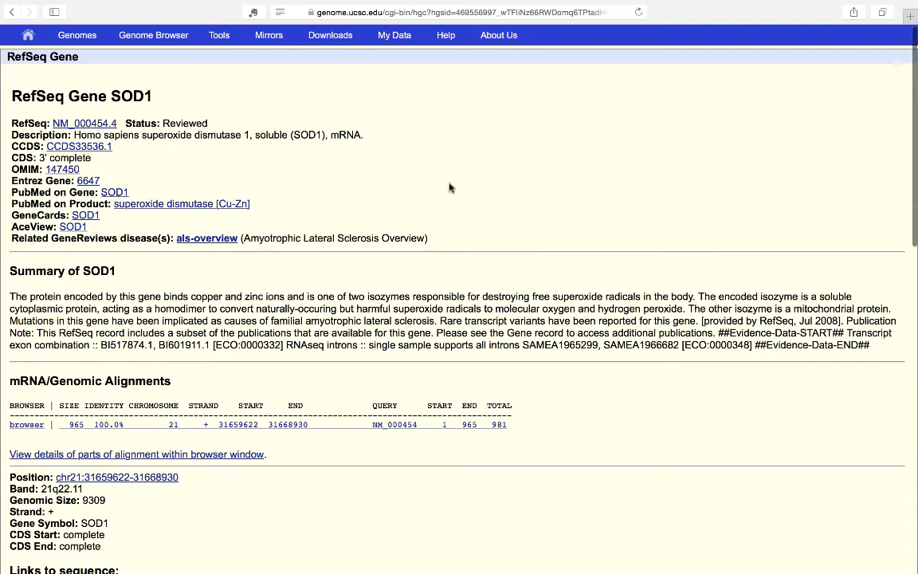
pyautogui.scroll(-3, 450, 187)
pyautogui.scroll(-4, 450, 187)
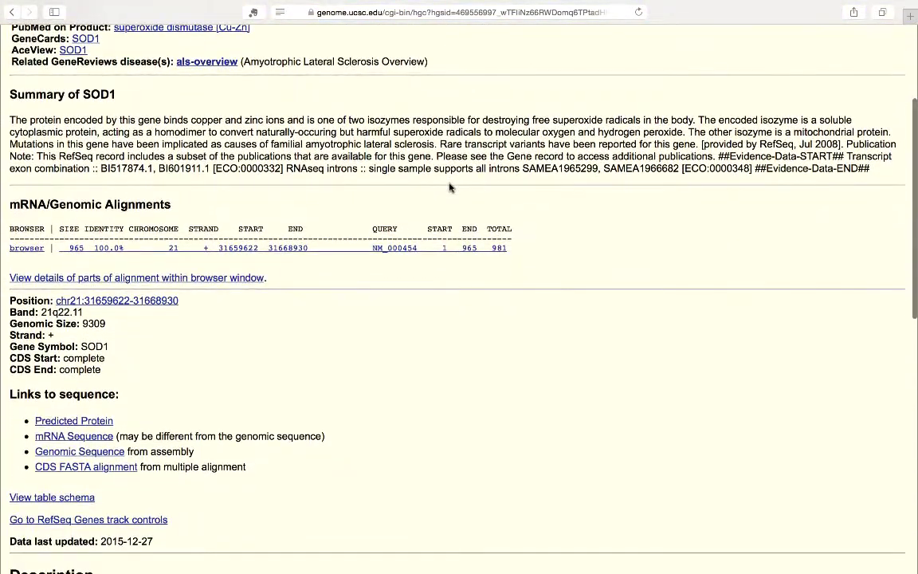
pyautogui.scroll(-6, 449, 187)
pyautogui.scroll(-4, 449, 188)
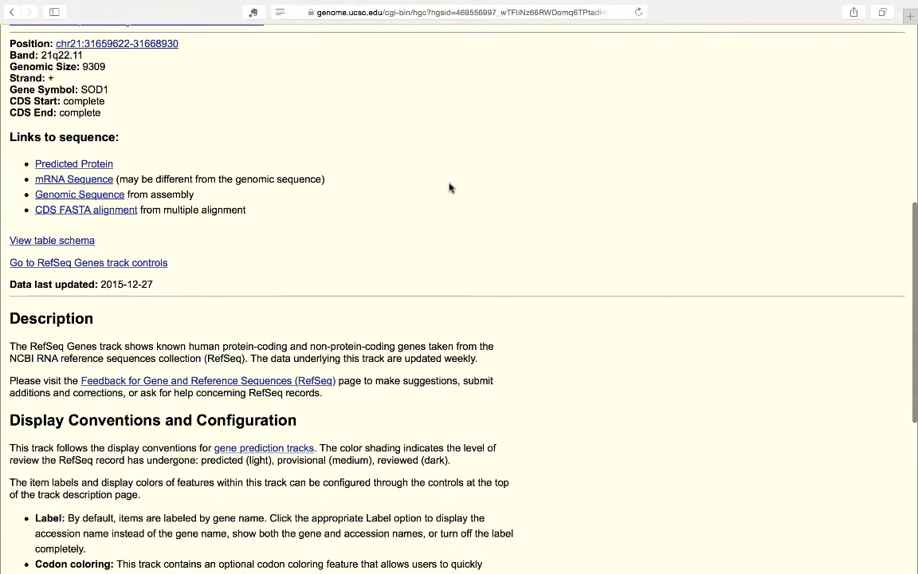
pyautogui.scroll(-4, 450, 187)
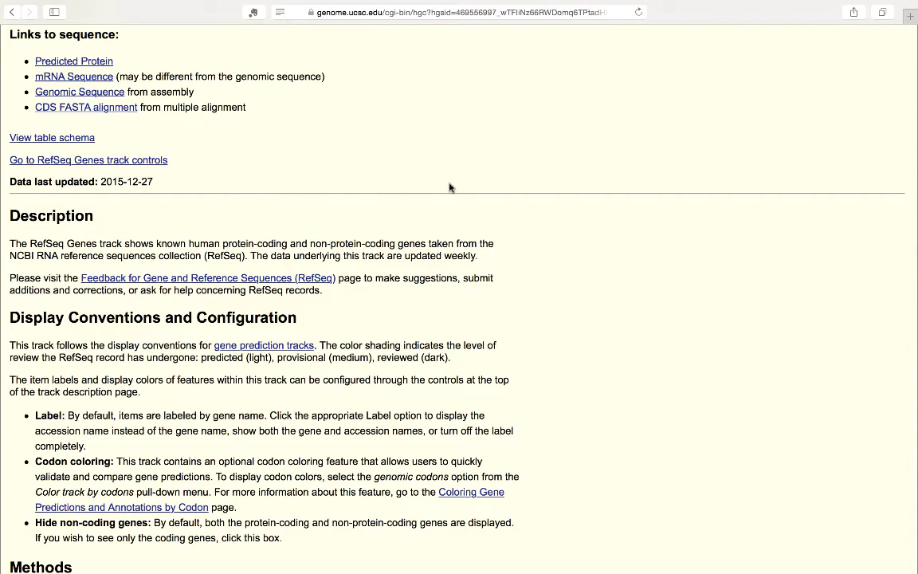
pyautogui.scroll(-2, 449, 187)
pyautogui.scroll(-5, 450, 188)
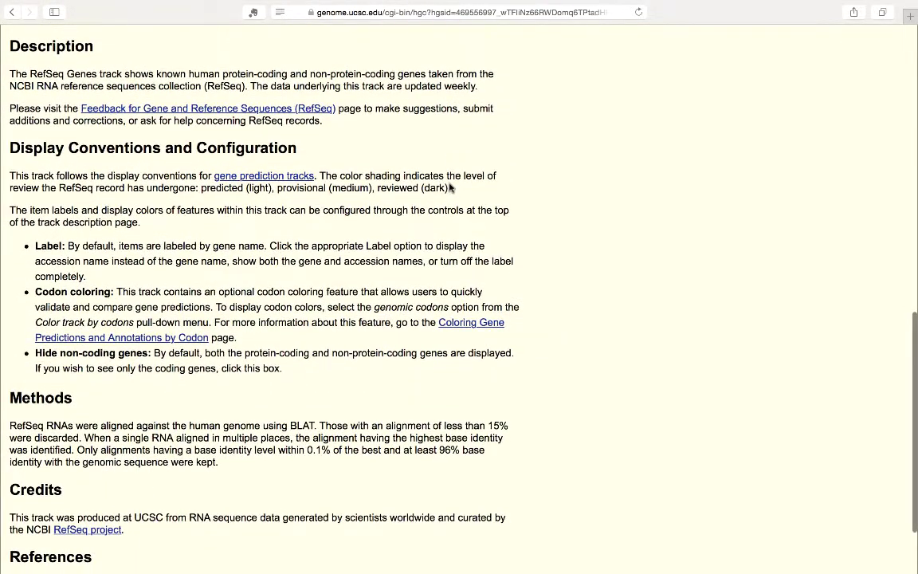
pyautogui.scroll(13, 450, 187)
pyautogui.scroll(16, 450, 187)
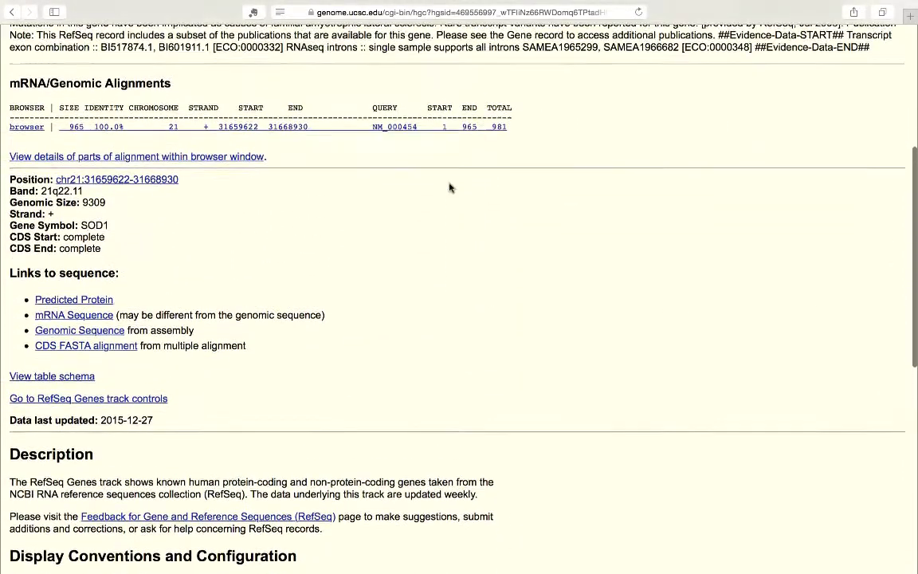